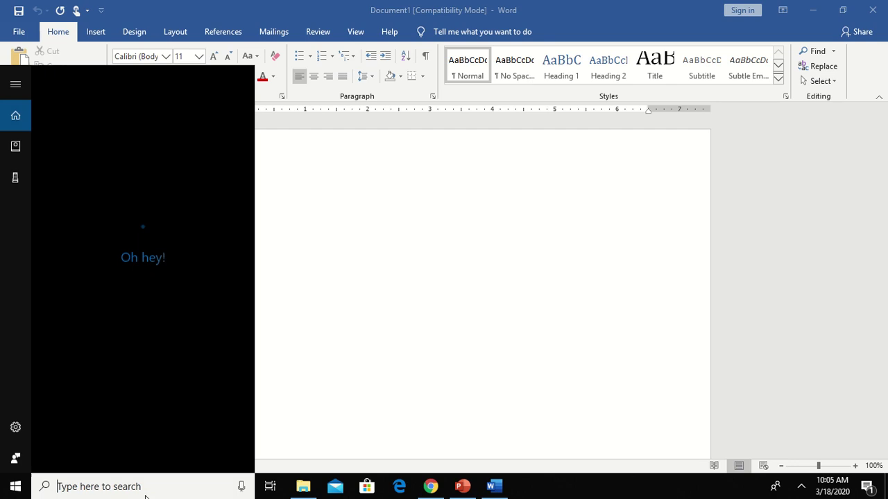
# Search for 'magni' and launch the Magnifier app over the Word window.
pyautogui.write('ma')
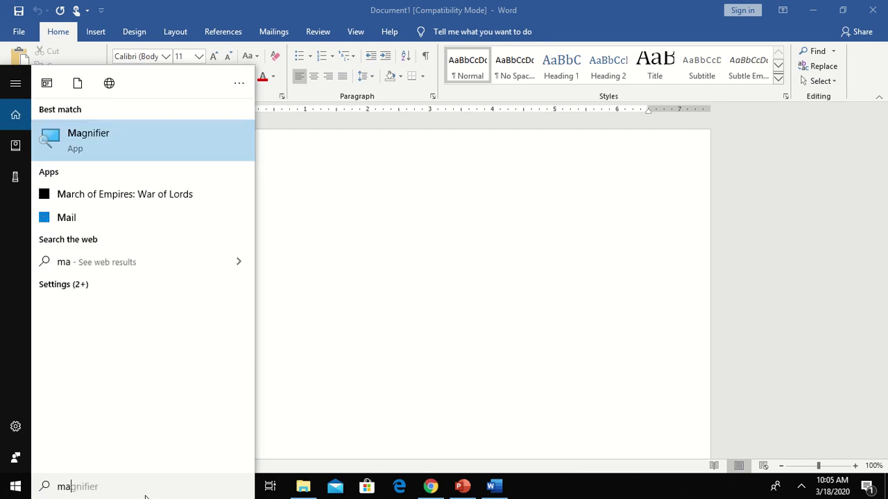
pyautogui.write('gni')
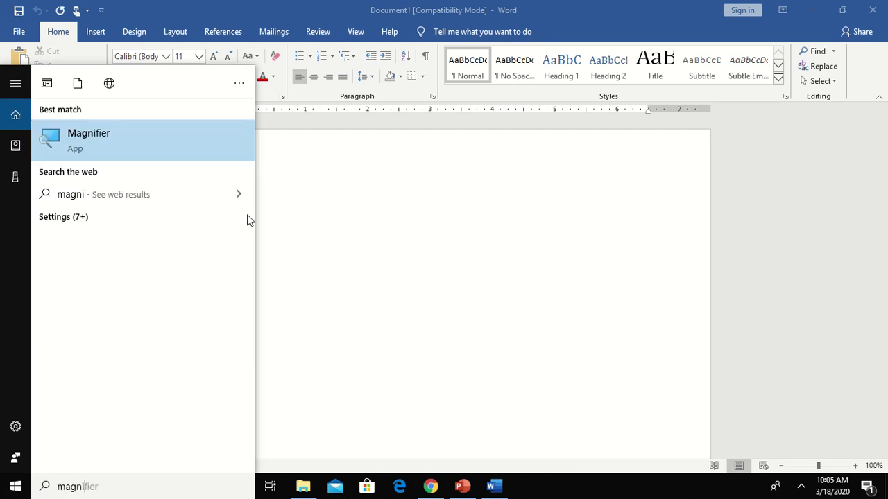
pyautogui.click(185, 157)
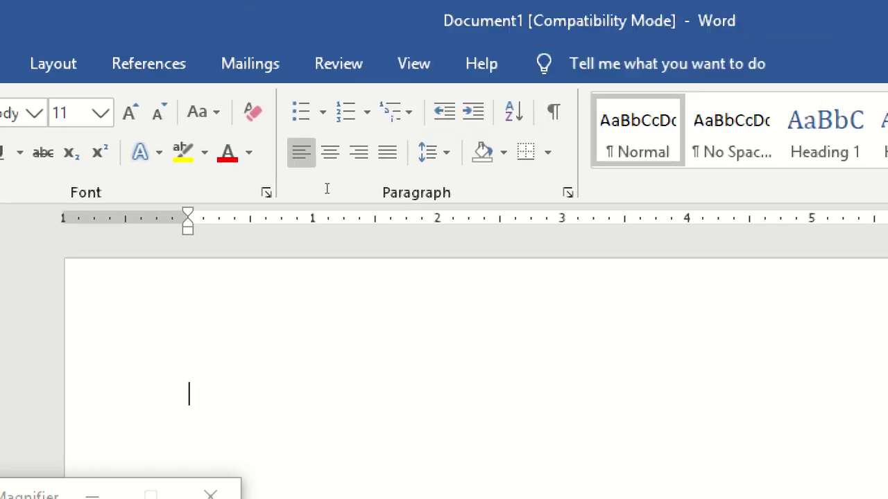
# Type 'ms word' into the blank document, which AutoCorrect turns into 'Ms word'.
pyautogui.write('ms ')
pyautogui.write('word')
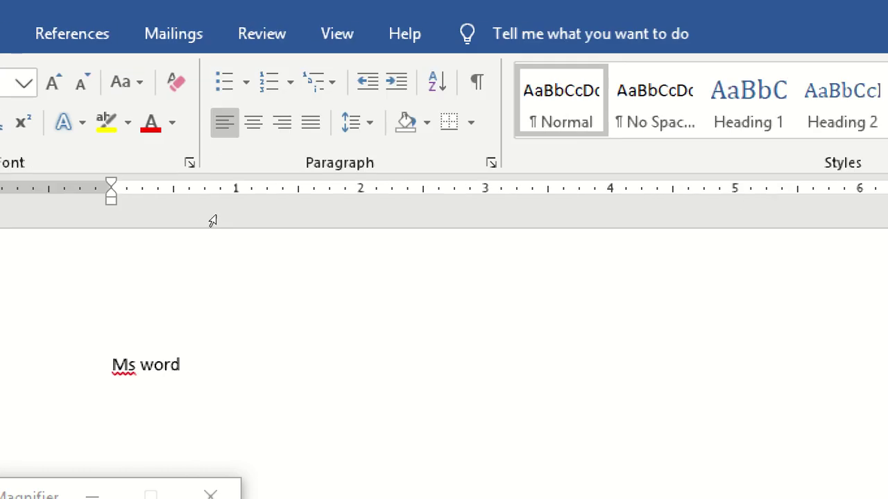
# Bring up the spelling suggestions for 'Ms', browse them, and close the list without changes.
pyautogui.press('Home')
pyautogui.press('Right')
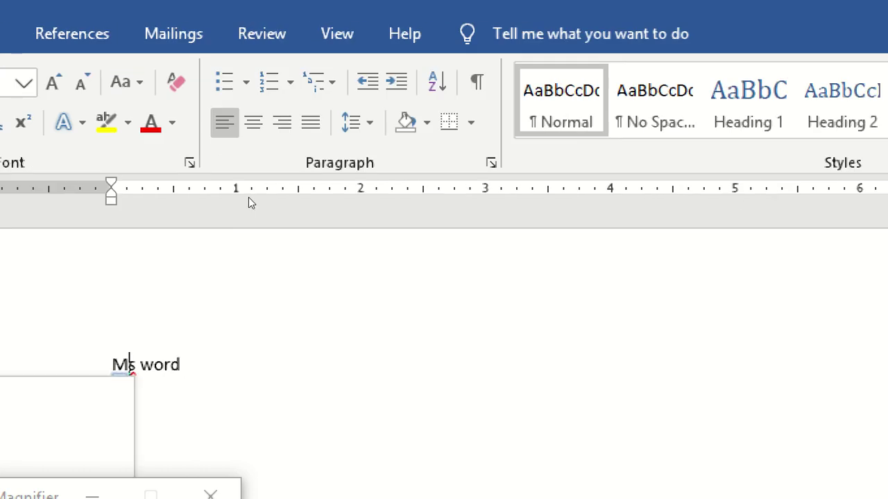
pyautogui.press('Down')
pyautogui.press('Down')
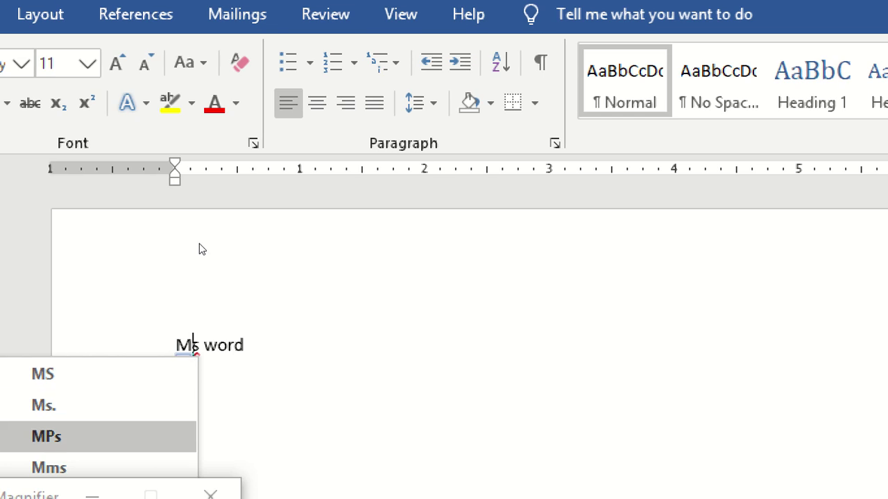
pyautogui.press('Down')
pyautogui.press('Down')
pyautogui.press('Down')
pyautogui.press('Up')
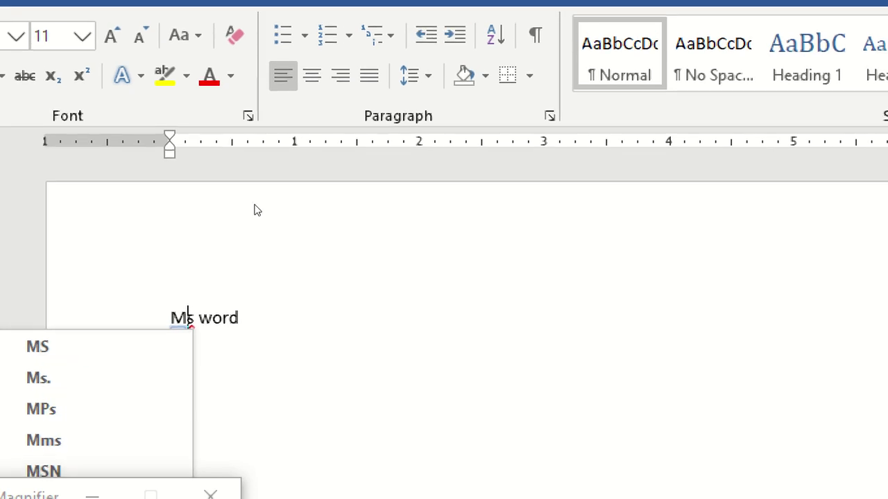
pyautogui.press('Escape')
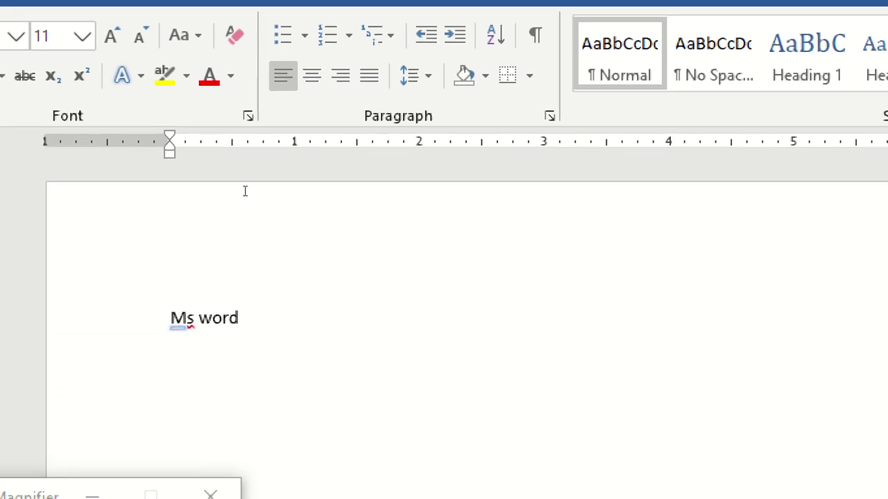
# Reopen the spelling suggestions for 'Ms' and choose Ignore All.
pyautogui.hotkey('alt', 'F7')
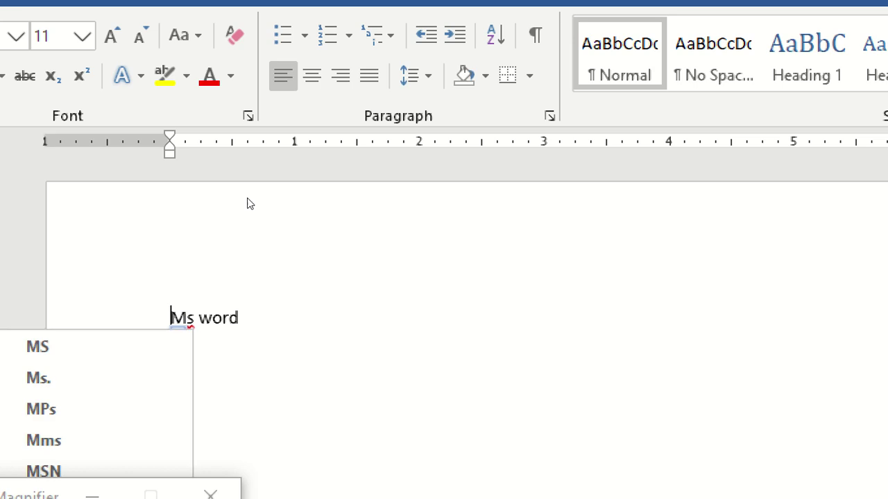
pyautogui.press('Down')
pyautogui.press('Down')
pyautogui.press('Down')
pyautogui.press('Down')
pyautogui.press('Down')
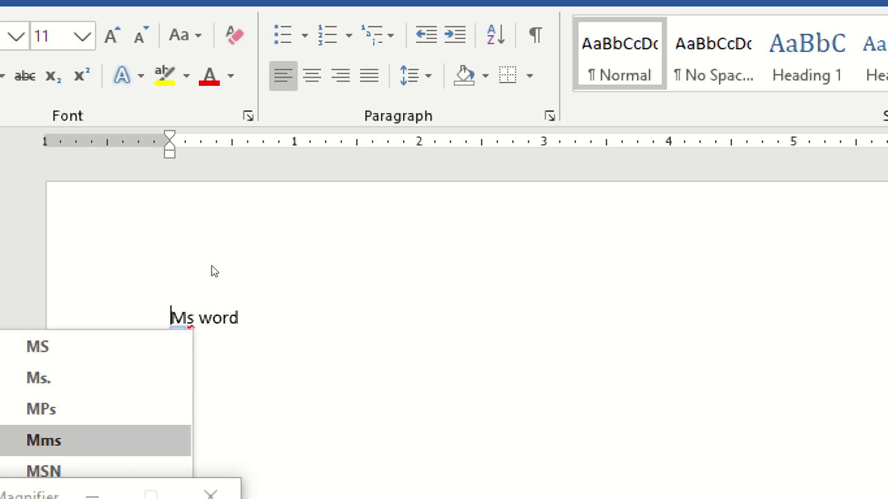
pyautogui.press('Down')
pyautogui.press('Down')
pyautogui.press('Up')
pyautogui.press('Up')
pyautogui.press('Up')
pyautogui.press('Up')
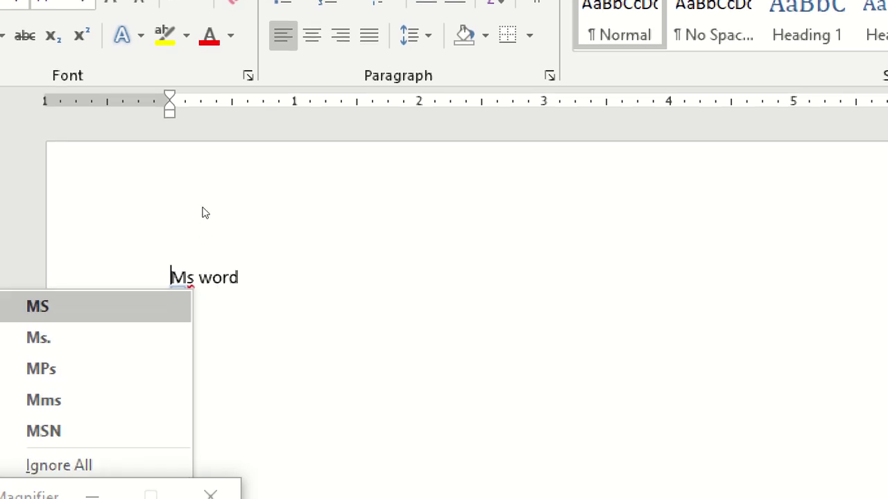
pyautogui.press('Down')
pyautogui.press('Down')
pyautogui.press('Down')
pyautogui.press('Down')
pyautogui.press('Down')
pyautogui.press('Up')
pyautogui.press('Up')
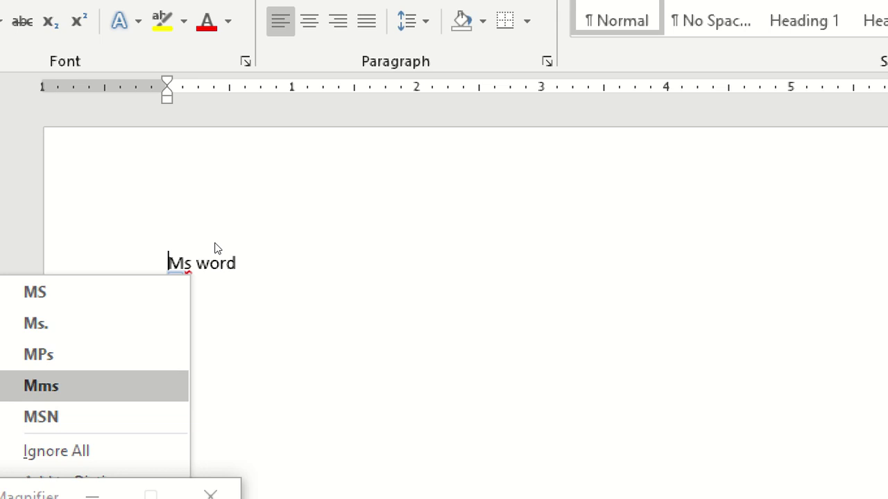
pyautogui.press('Up')
pyautogui.press('Up')
pyautogui.press('Up')
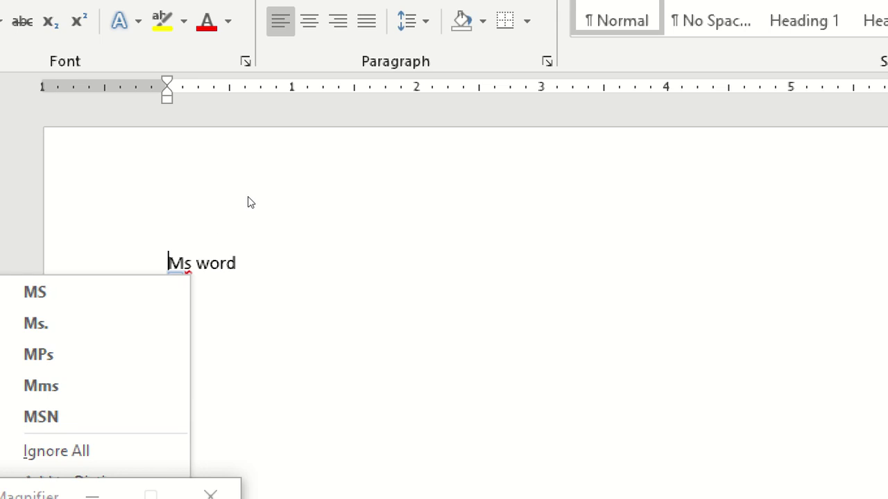
pyautogui.press('Down')
pyautogui.press('Down')
pyautogui.press('Down')
pyautogui.press('Up')
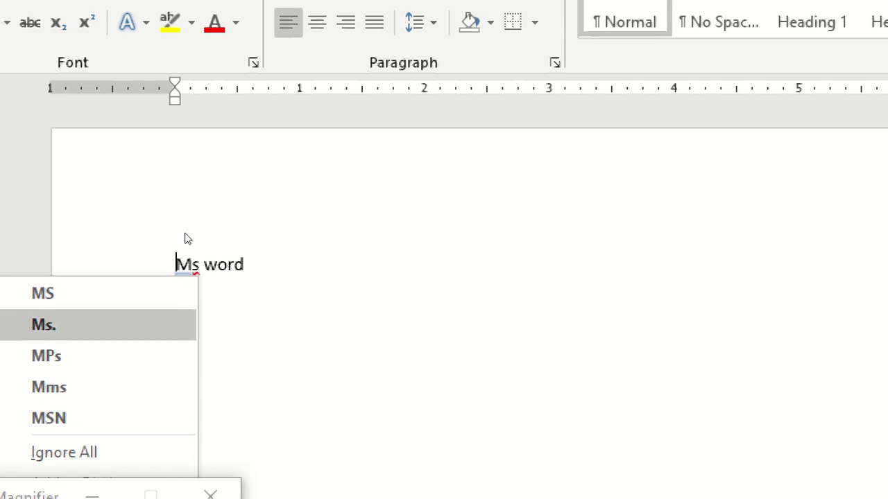
pyautogui.press('Up')
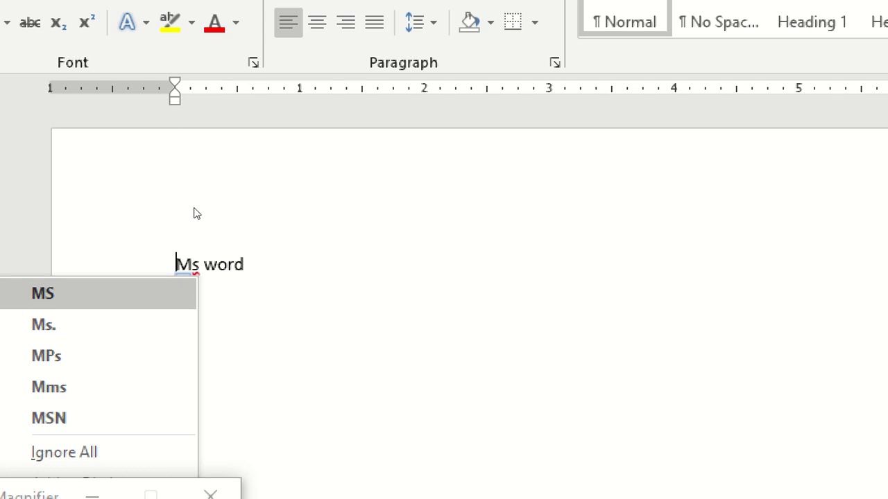
pyautogui.press('Down')
pyautogui.press('Down')
pyautogui.press('Down')
pyautogui.press('Return')
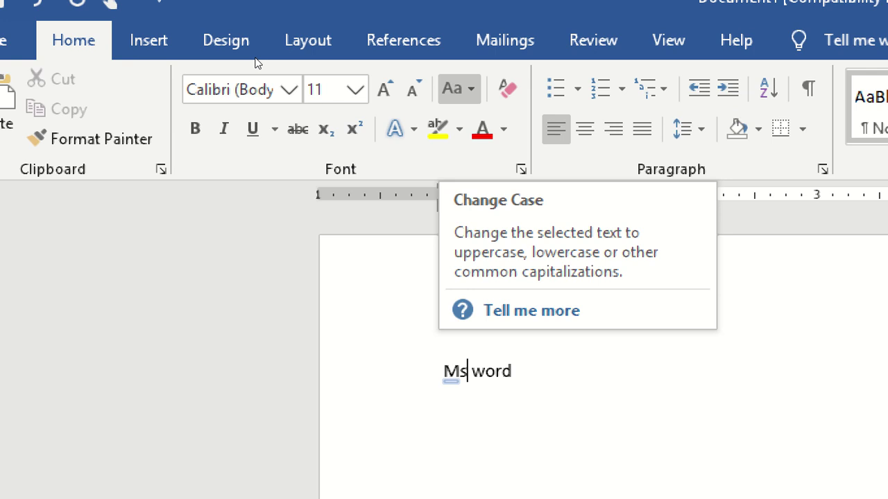
# Browse the Change Case options and close the list without applying any.
pyautogui.click(458, 89)
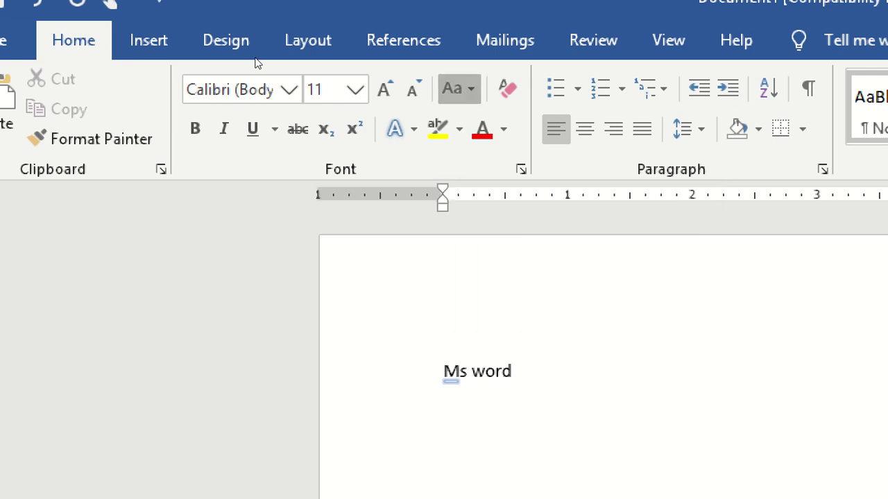
pyautogui.press('Down')
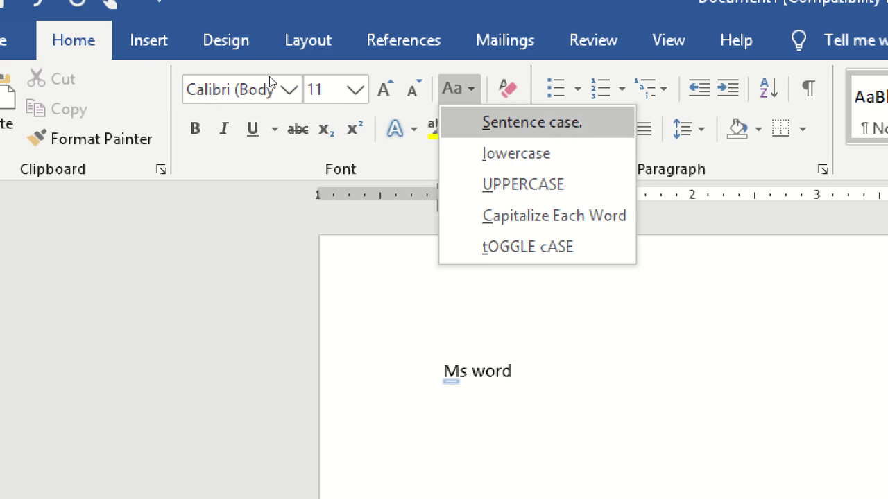
pyautogui.press('Down')
pyautogui.press('Up')
pyautogui.press('Escape')
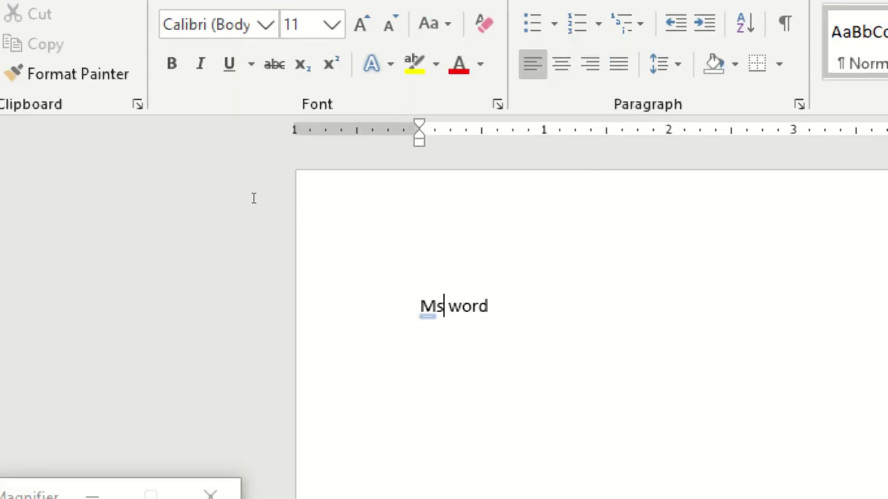
# Replace the capital M with a lowercase 'm' so the line reads 'ms word'.
pyautogui.press('Left')
pyautogui.press('BackSpace')
pyautogui.write('m')
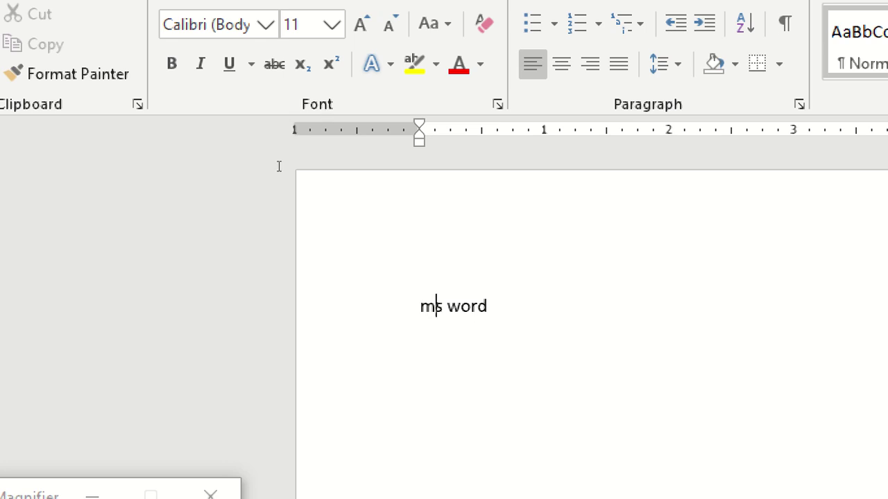
pyautogui.press('End')
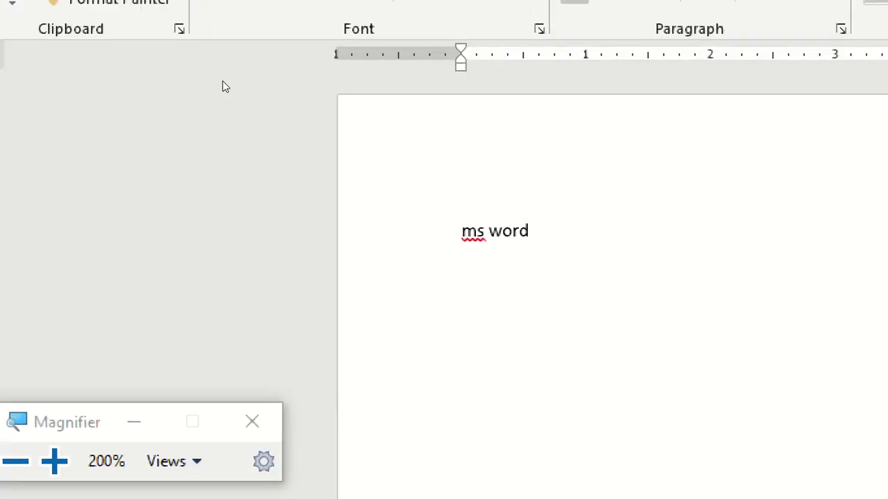
# Apply Sentence case to 'ms word', then reselect the resulting 'Ms word'.
pyautogui.hotkey('ctrl', 'a')
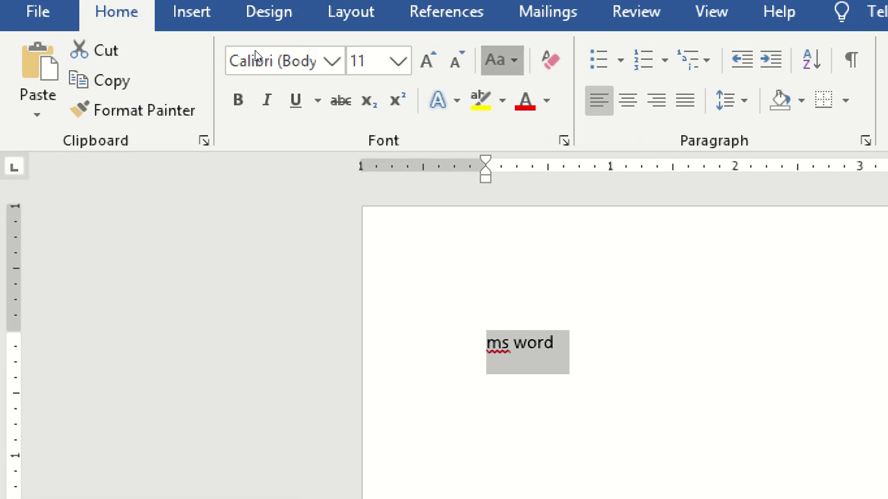
pyautogui.press('Down')
pyautogui.press('Return')
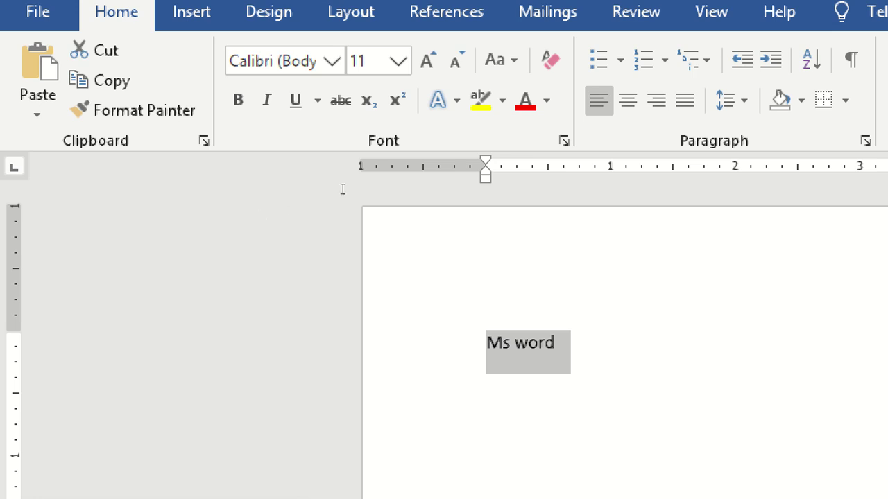
pyautogui.press('Right')
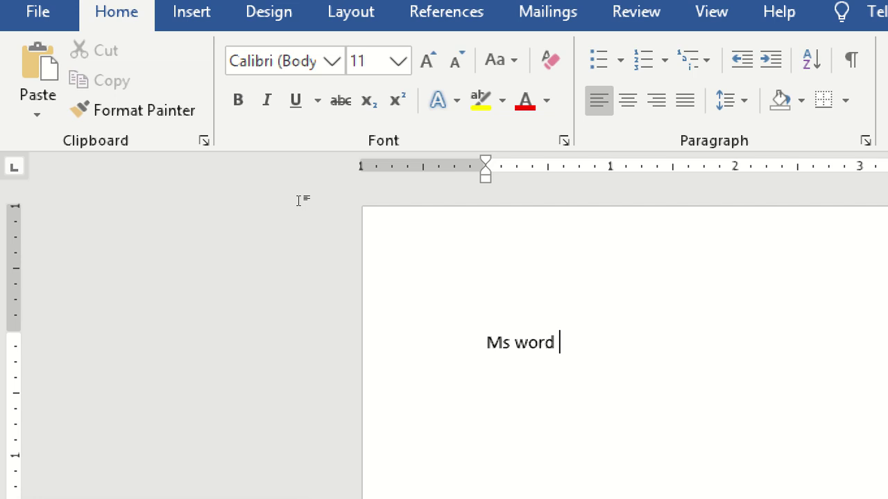
pyautogui.hotkey('shift', 'Home')
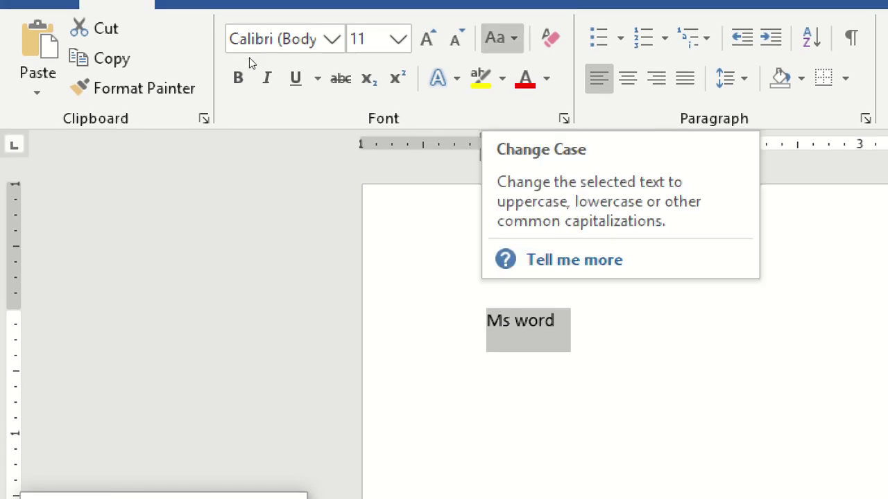
# Apply UPPERCASE from Change Case to the selected 'Ms word', giving 'MS WORD', then deselect.
pyautogui.click(501, 38)
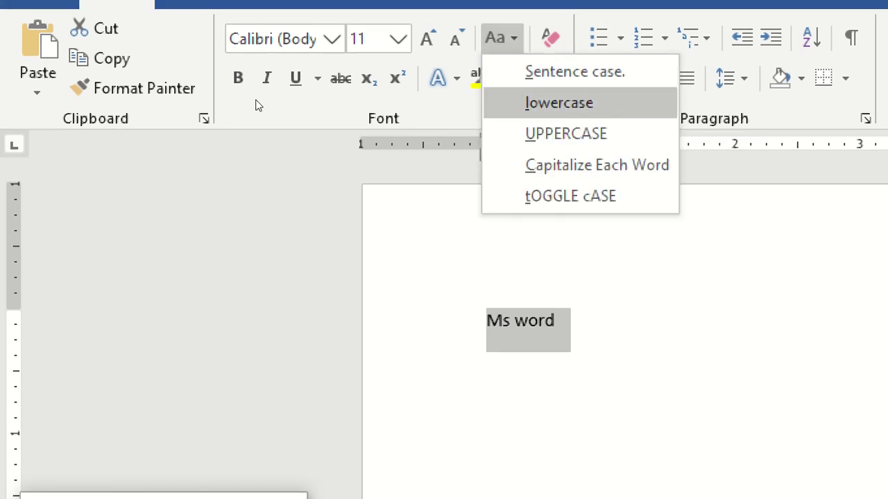
pyautogui.press('Return')
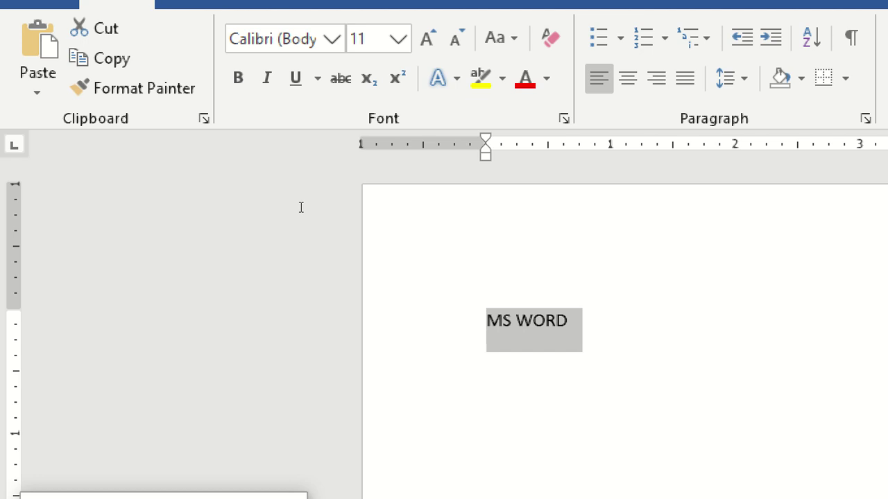
pyautogui.press('Right')
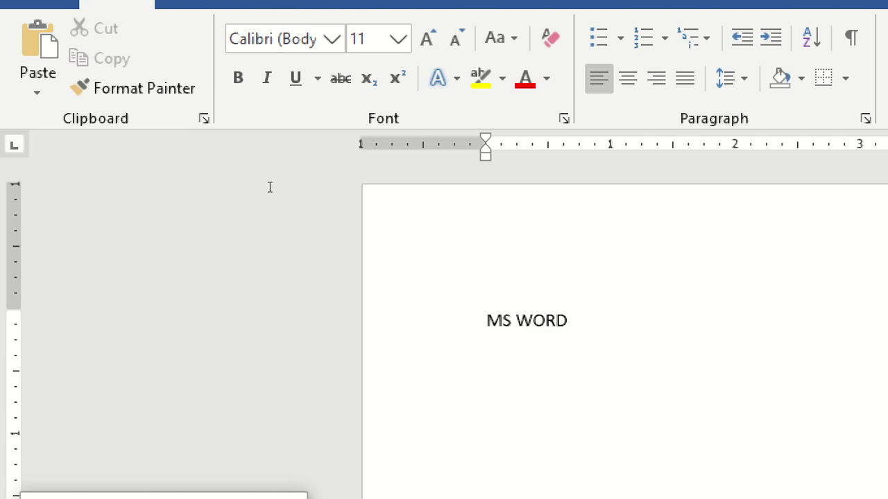
# Select 'S WORD' after the initial M and apply lowercase, giving 'Ms word'.
pyautogui.moveTo(249, 198)
pyautogui.mouseDown()
pyautogui.moveTo(282, 192)
pyautogui.moveTo(281, 199)
pyautogui.mouseUp()
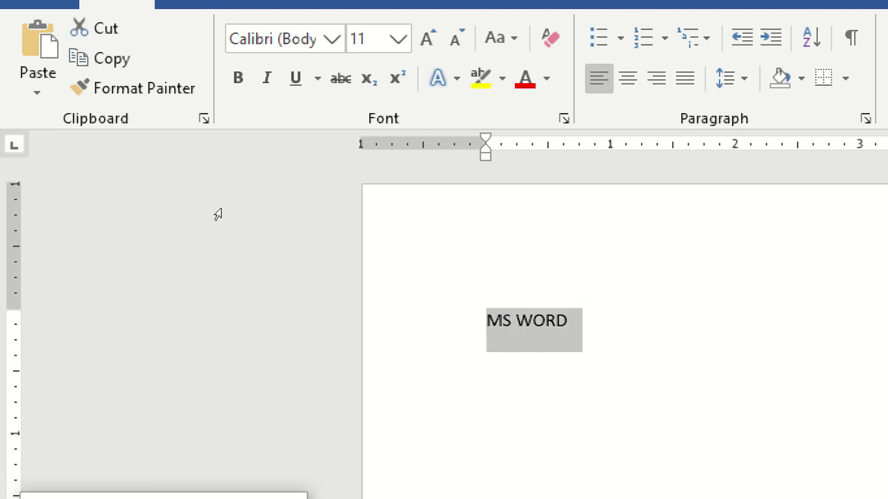
pyautogui.click(257, 201)
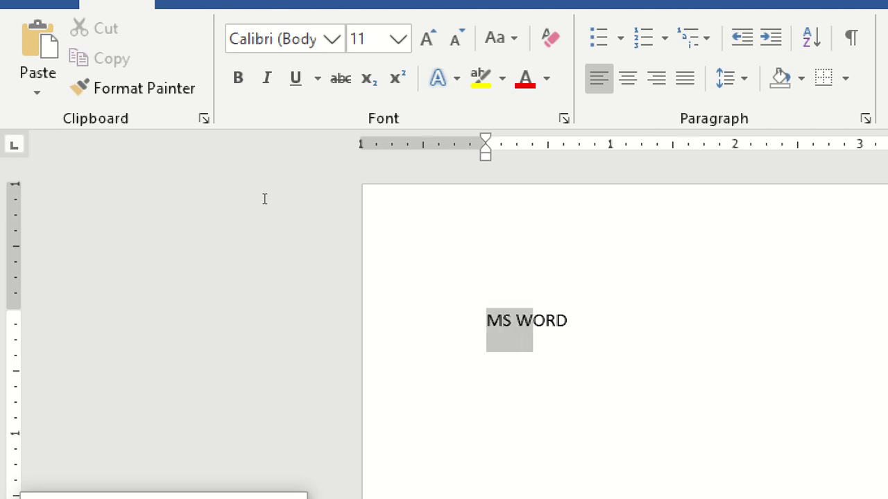
pyautogui.press('Right')
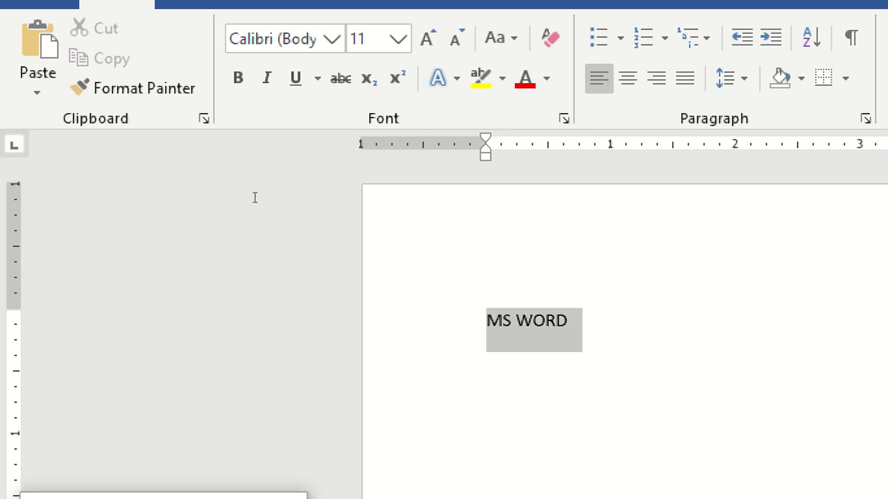
pyautogui.hotkey('ctrl', 'shift', 'Right')
pyautogui.hotkey('shift', 'Left')
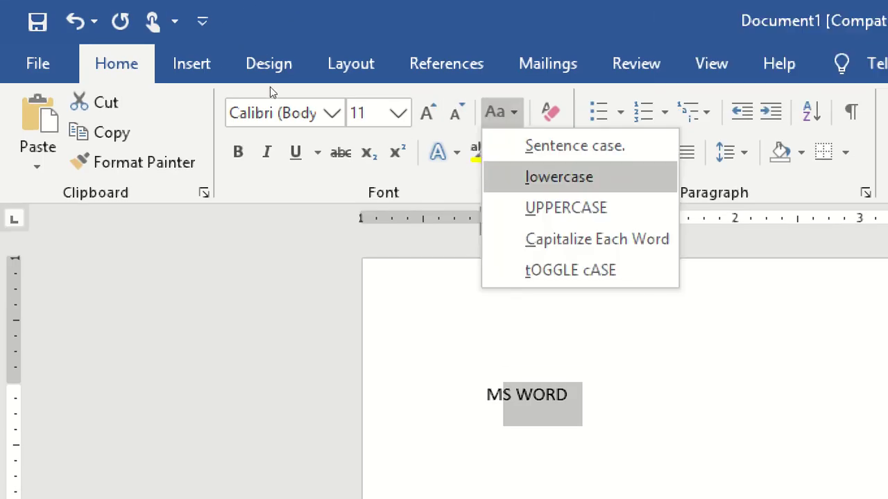
pyautogui.press('Return')
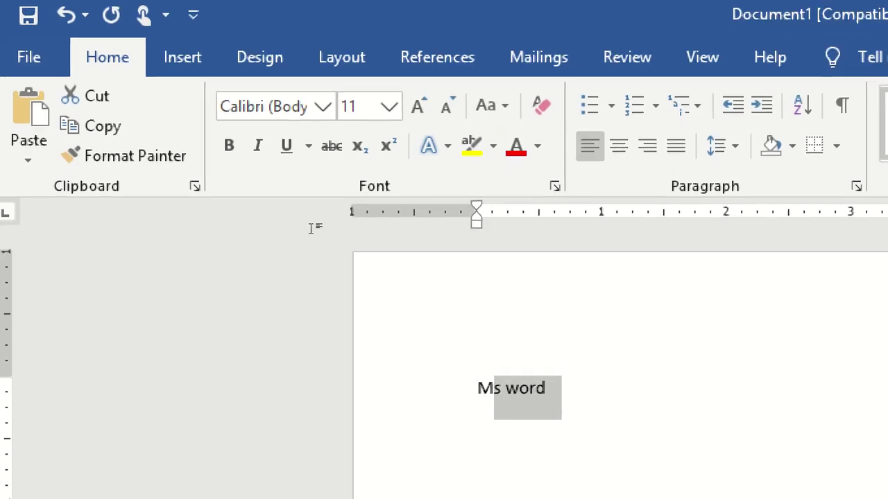
pyautogui.press('End')
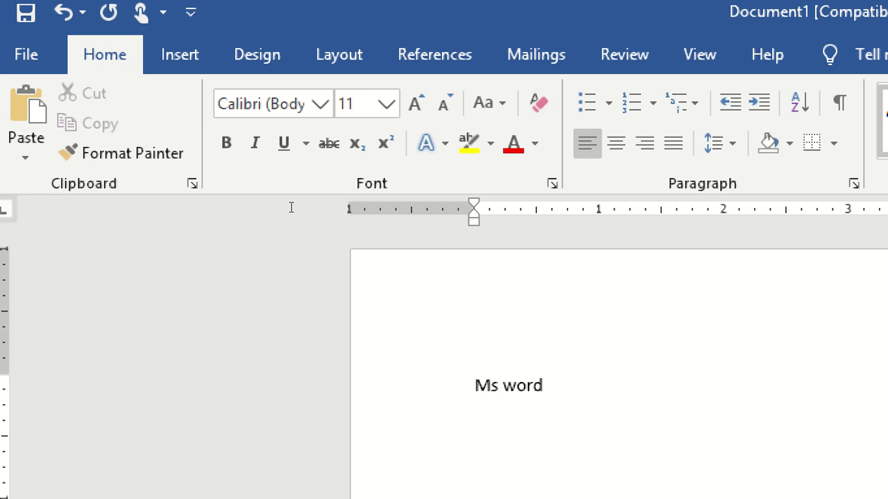
# Insert 'working on' and then 'I am recently' before 'Ms word', and select the sentence.
pyautogui.press('Home')
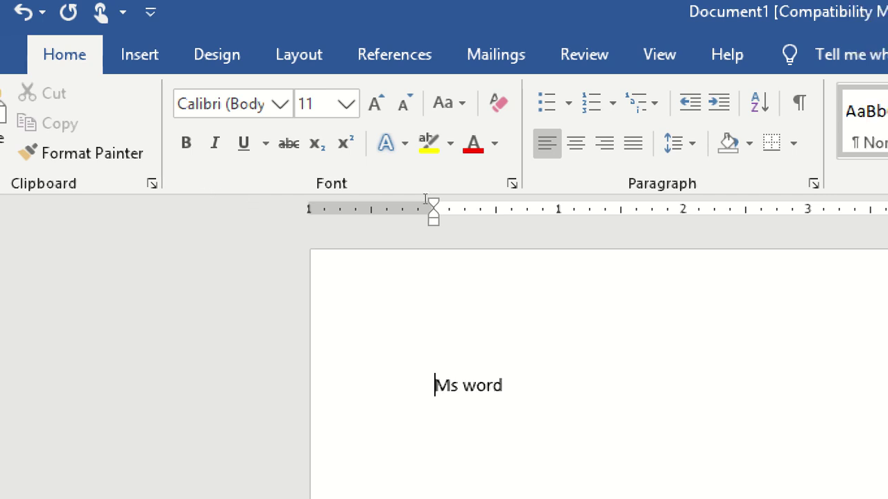
pyautogui.write('wo')
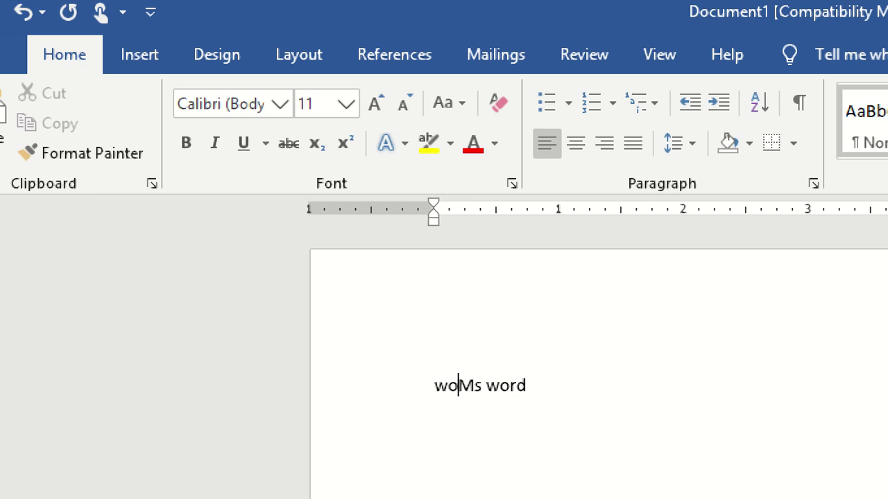
pyautogui.write('rkin')
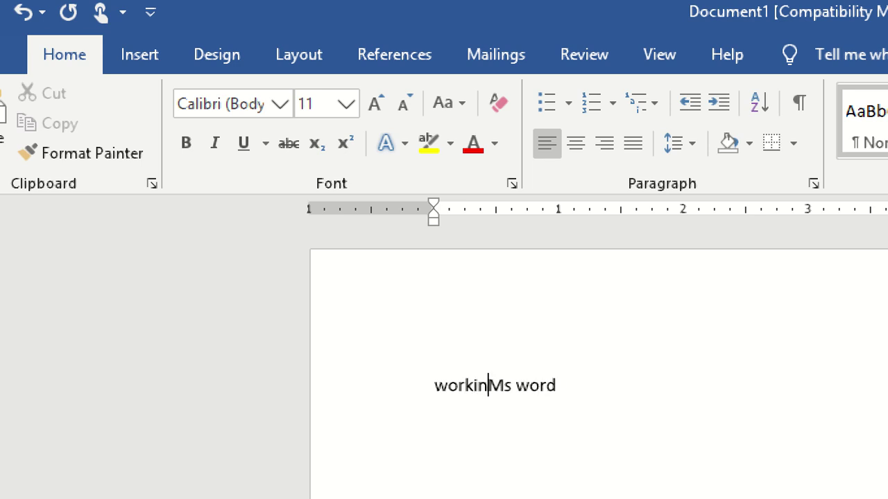
pyautogui.write('g on')
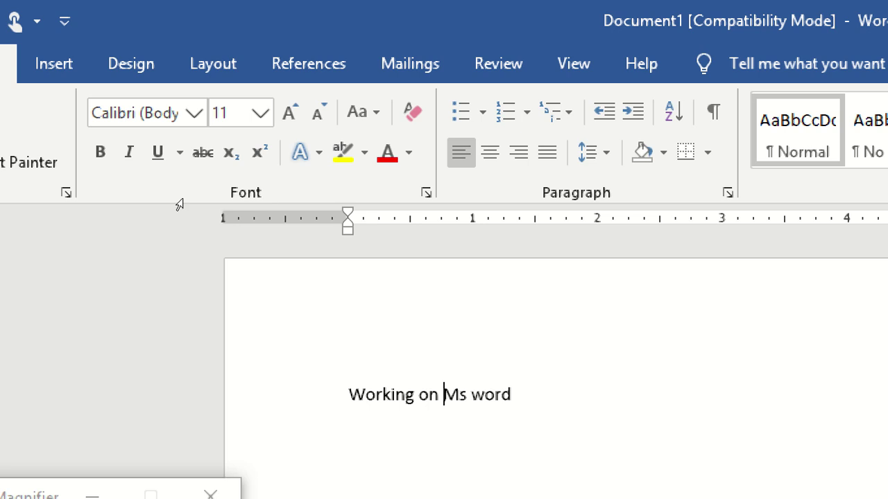
pyautogui.press('Home')
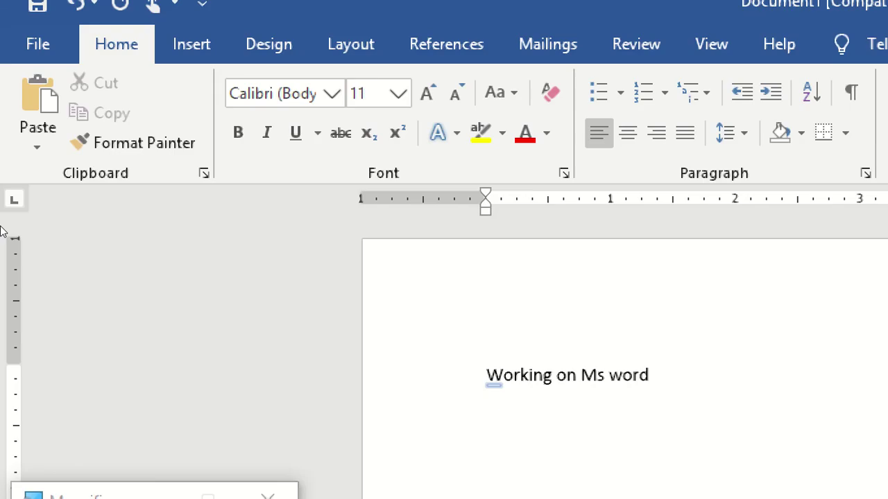
pyautogui.write('I a')
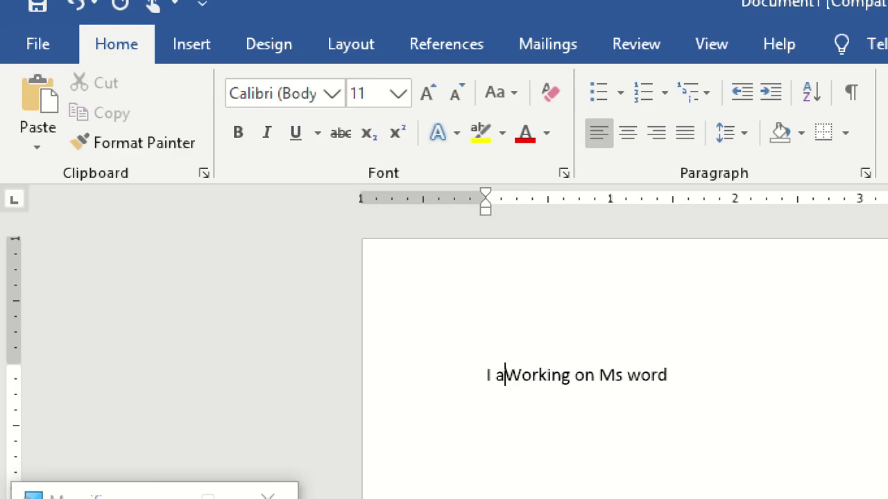
pyautogui.write('m recent')
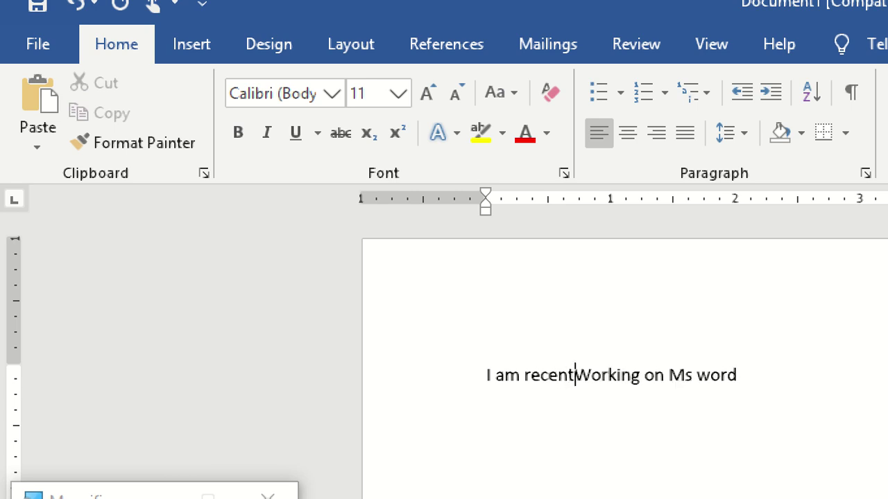
pyautogui.write('ly')
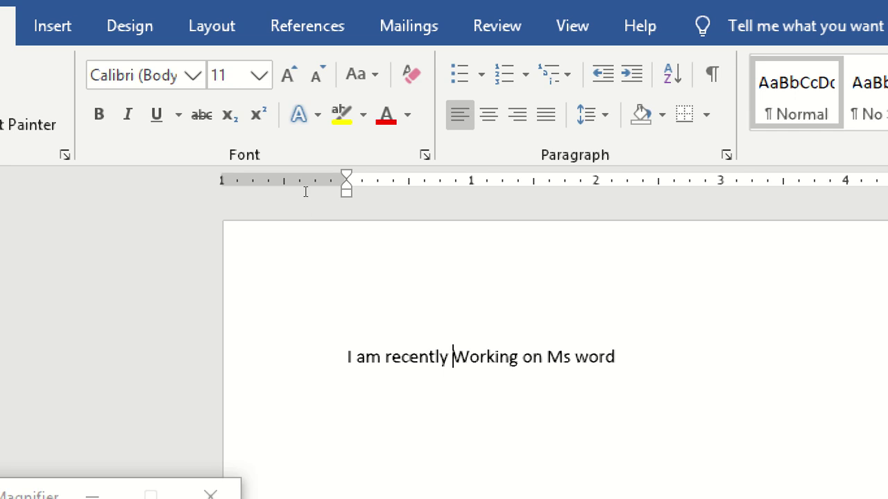
pyautogui.hotkey('ctrl', 'a')
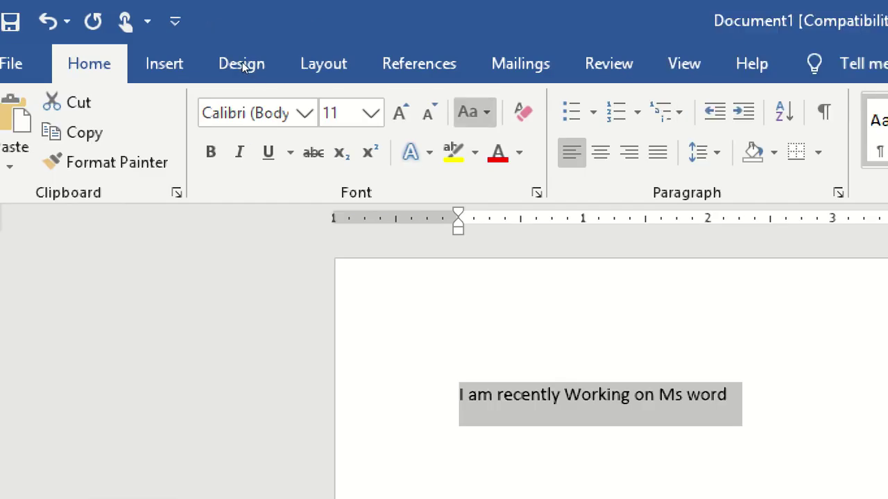
# Apply Capitalize Each Word to the selected sentence, giving 'I Am Recently Working On Ms Word'.
pyautogui.press('Down')
pyautogui.press('Down')
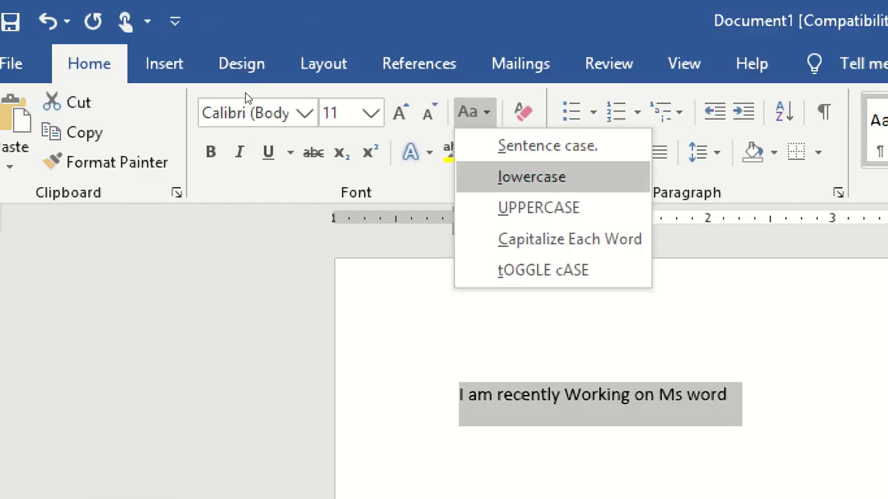
pyautogui.press('Down')
pyautogui.press('Down')
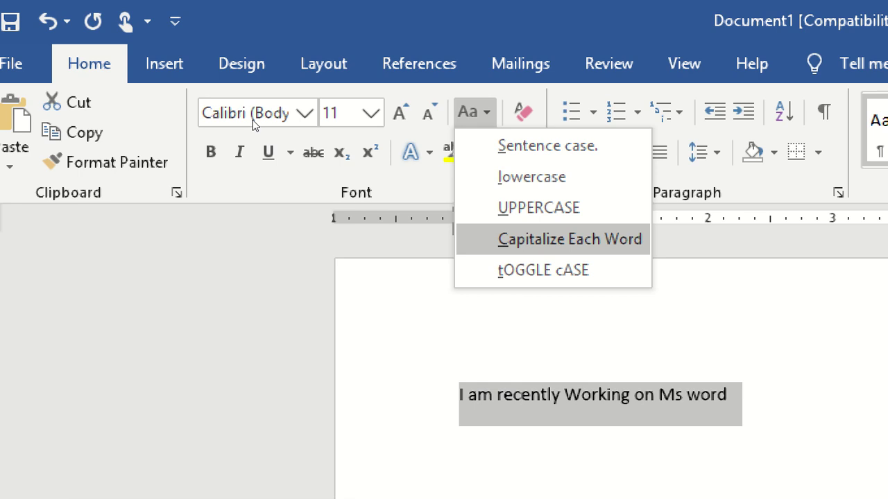
pyautogui.press('Return')
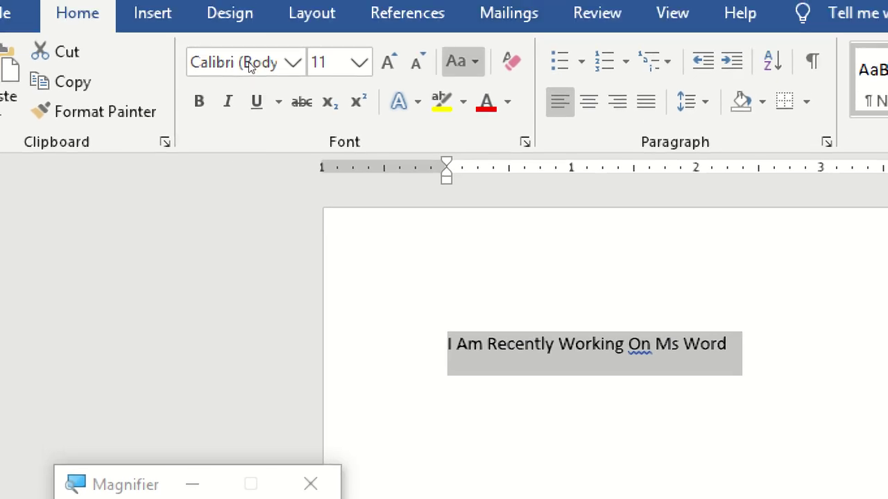
pyautogui.press('Return')
pyautogui.press('Up')
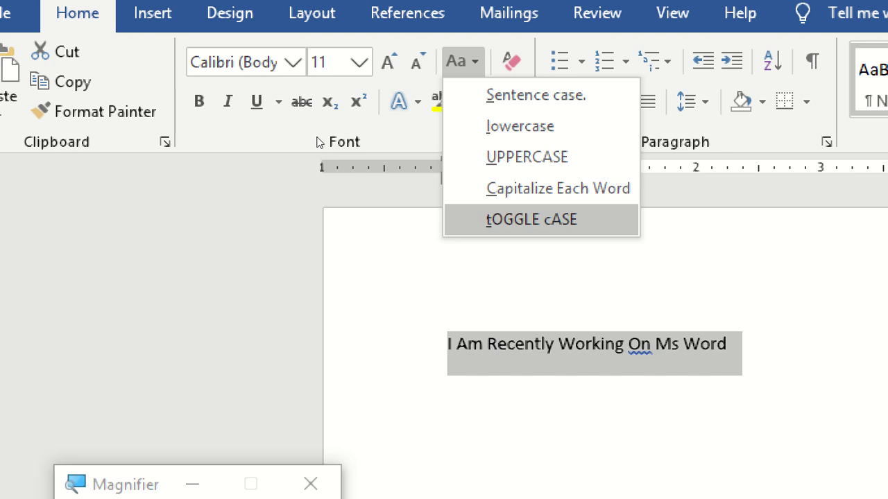
# Apply tOGGLE cASE to the sentence, giving 'i aM rECENTLY wORKING oN mS wORD'.
pyautogui.press('Up')
pyautogui.press('Down')
pyautogui.press('Return')
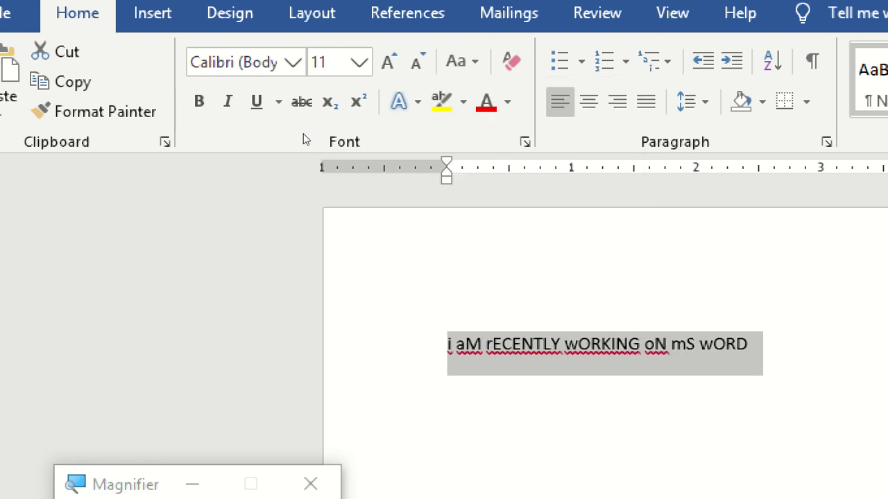